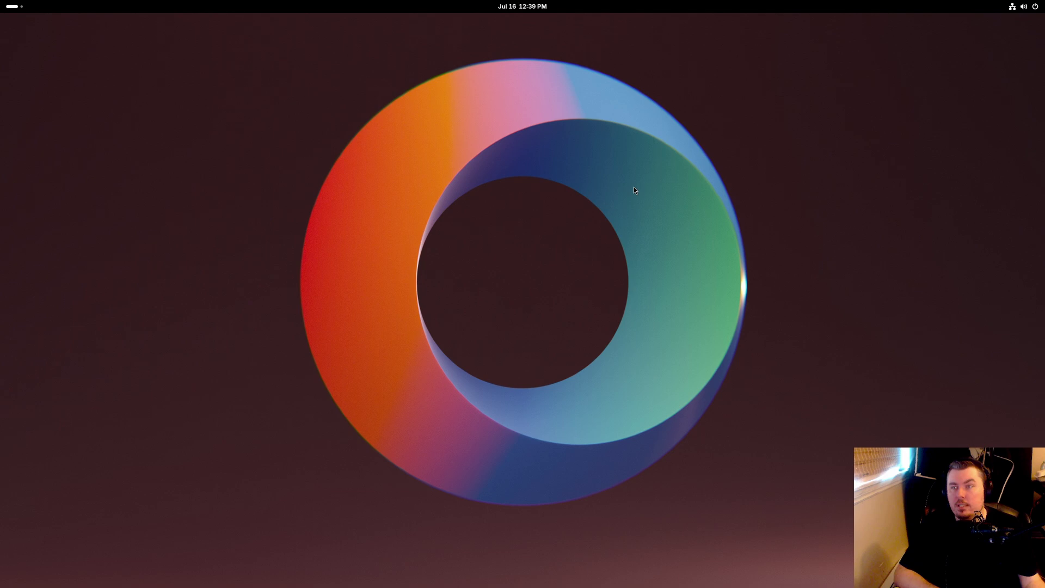
Launch Settings from the top-bar quick settings menu and go to the Appearance page
click(1012, 7)
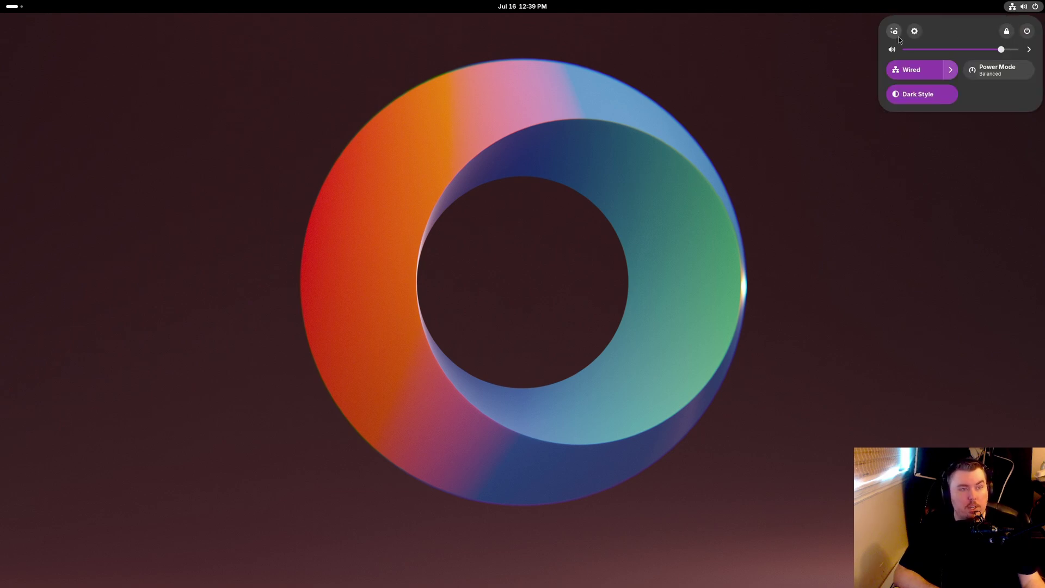
click(914, 31)
click(1024, 6)
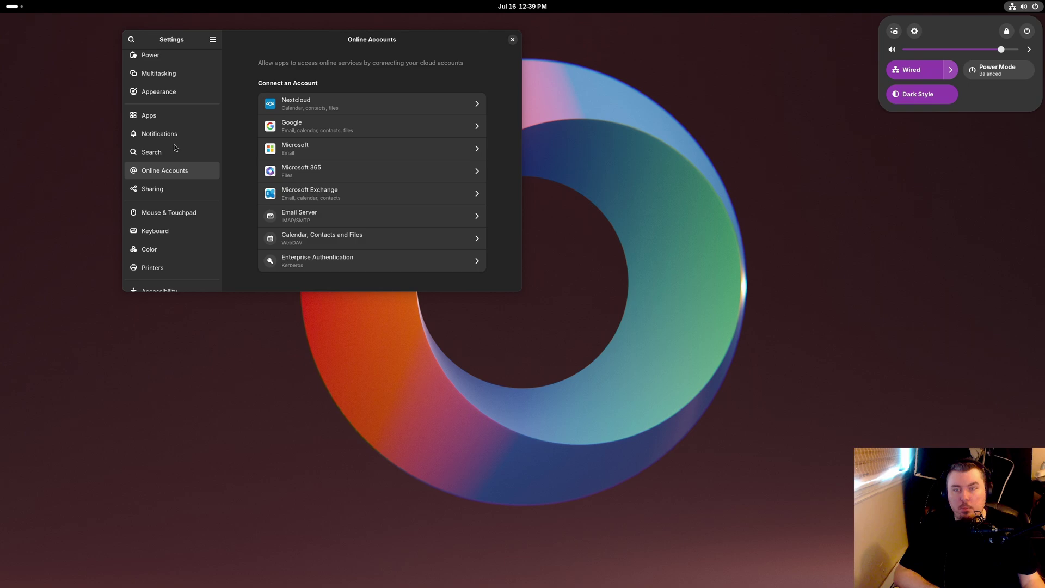
click(158, 123)
scroll(182, 229, up, 3)
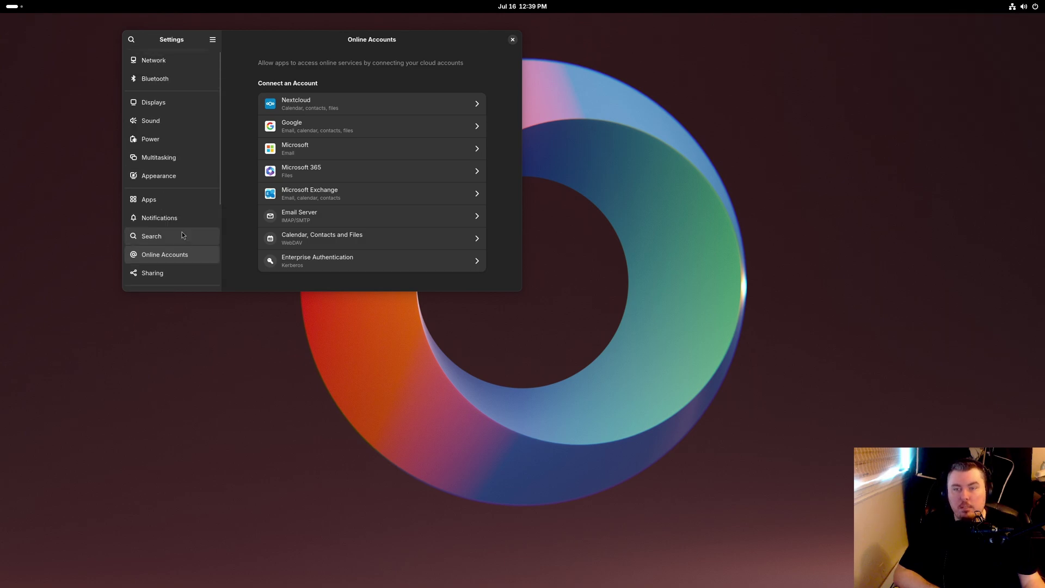
click(187, 175)
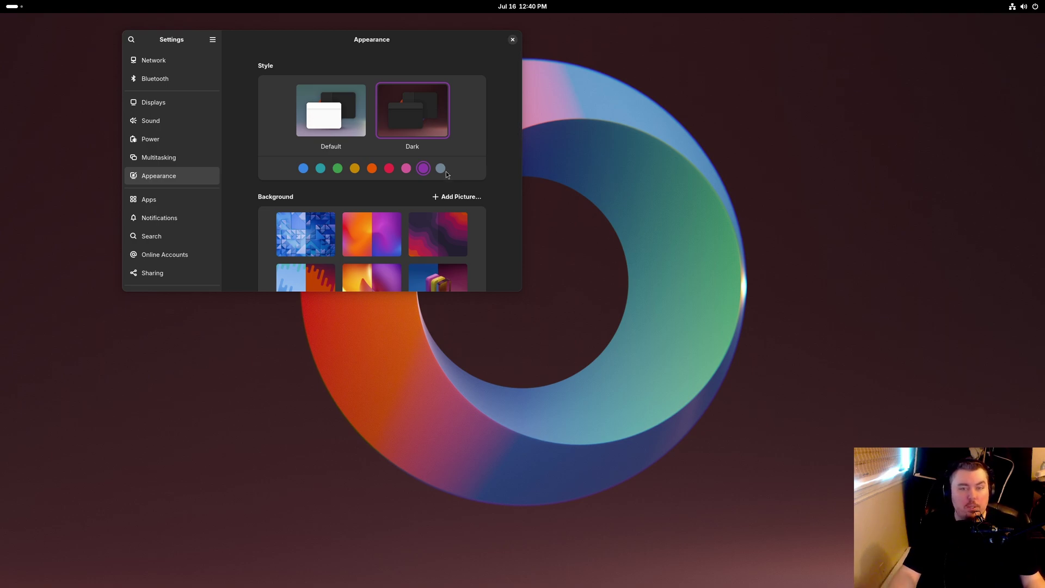
Try the slate accent colour, switch back to purple, and browse the Background wallpapers
click(440, 170)
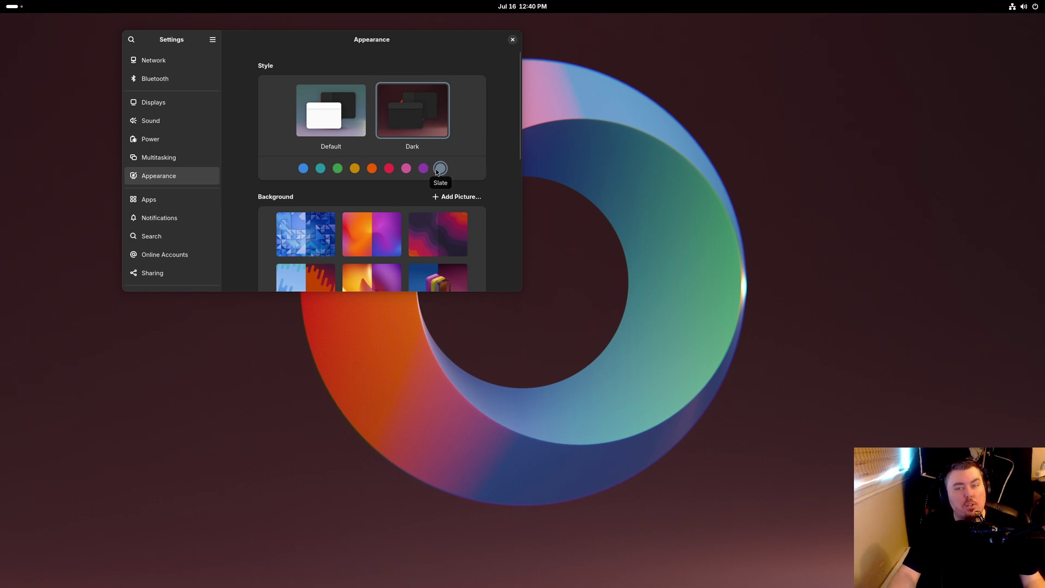
click(424, 169)
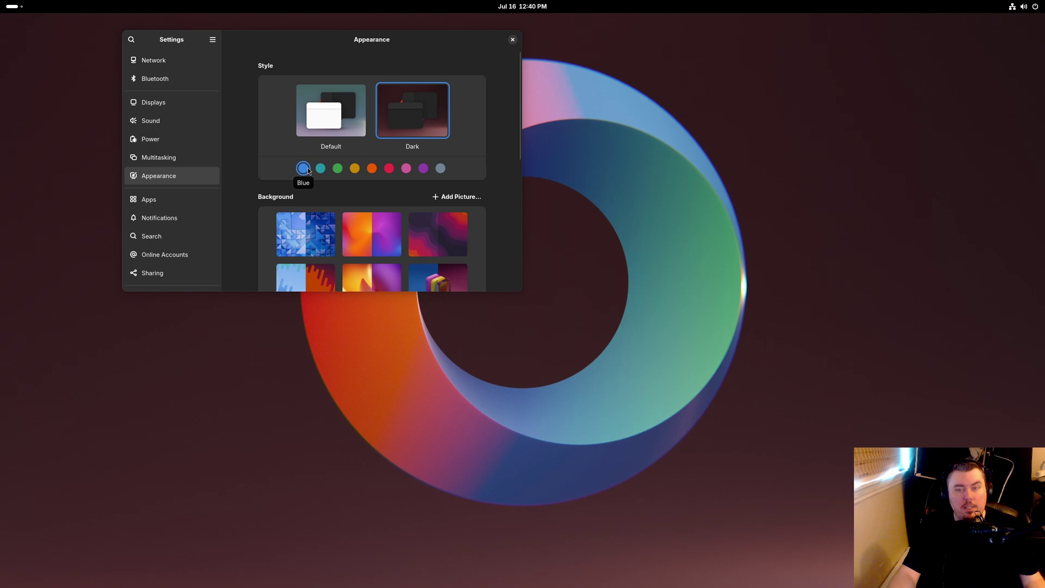
scroll(468, 191, down, 5)
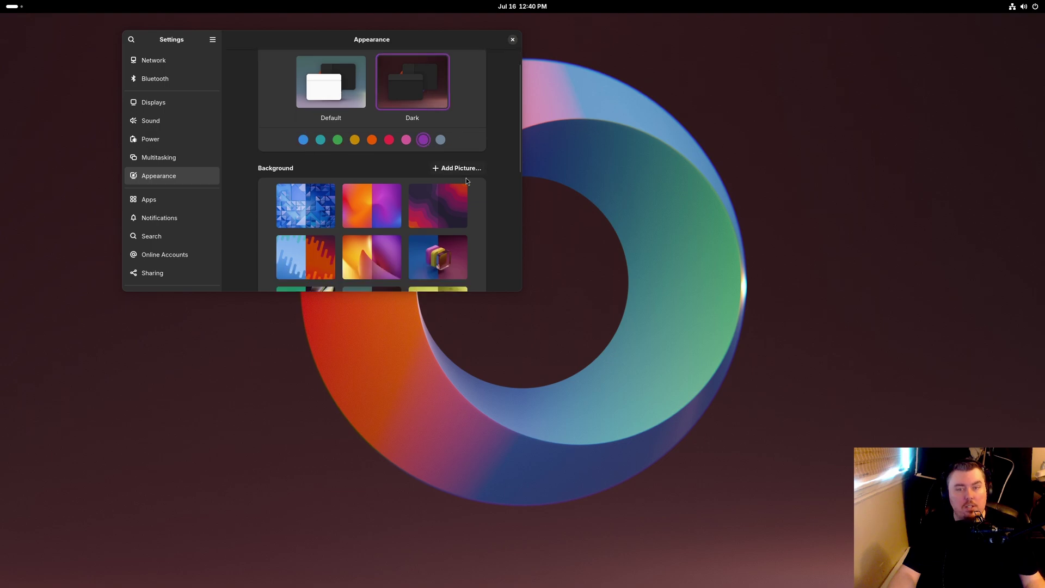
scroll(469, 191, up, 3)
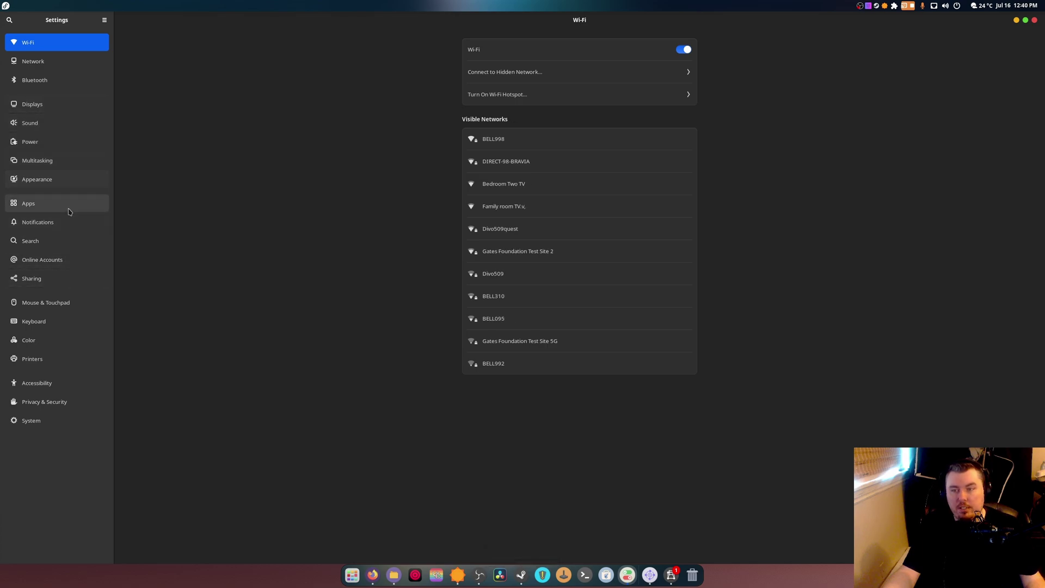
Return to the Appearance page showing the Background wallpapers with the ring wallpaper current
click(47, 183)
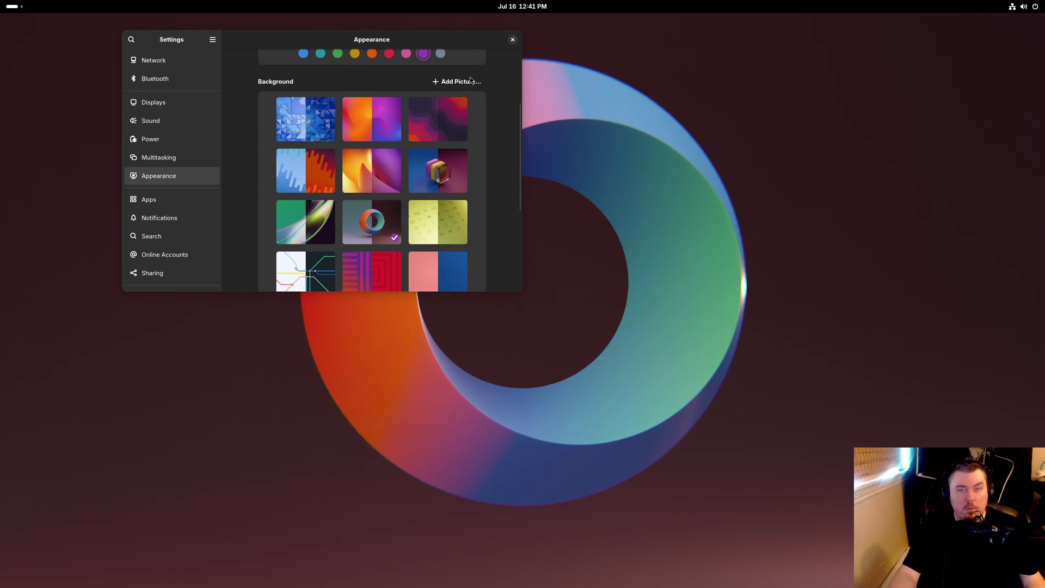
Move the Settings window to the bottom-left, maximize it, then close it
drag(449, 47, 322, 481)
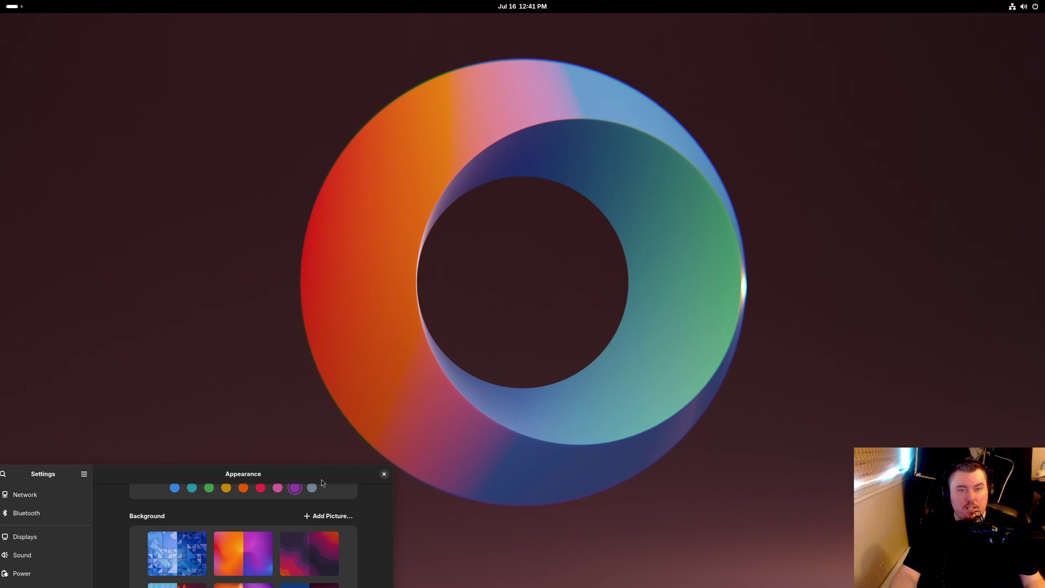
drag(321, 480, 544, 16)
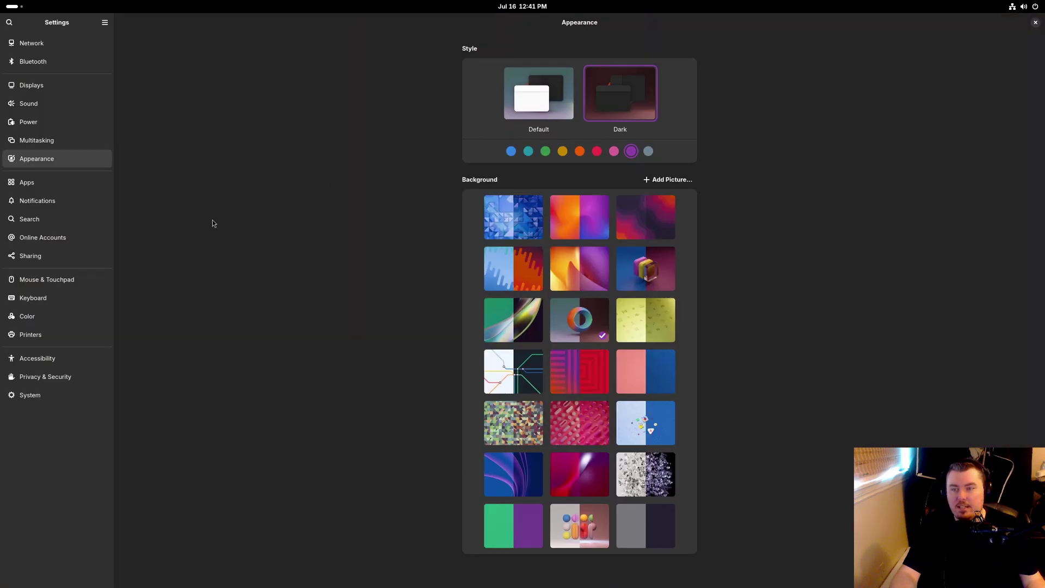
click(1035, 22)
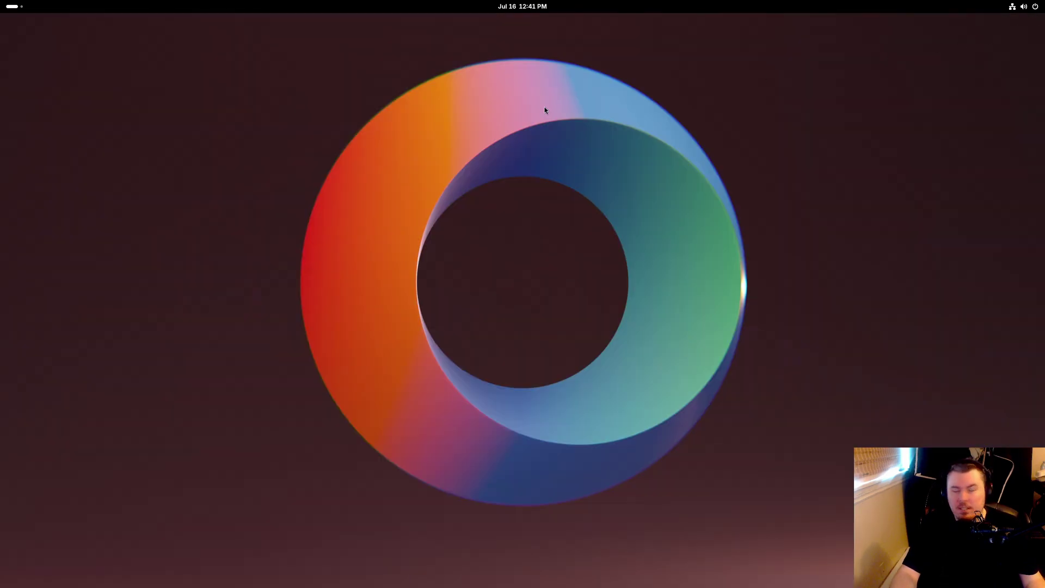
click(13, 6)
click(424, 561)
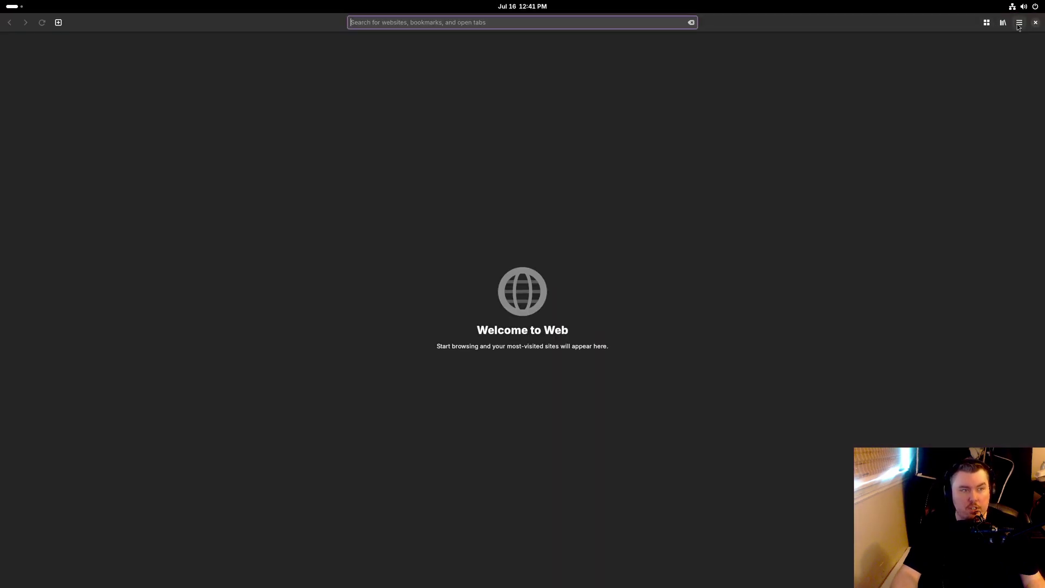
click(1019, 23)
click(958, 223)
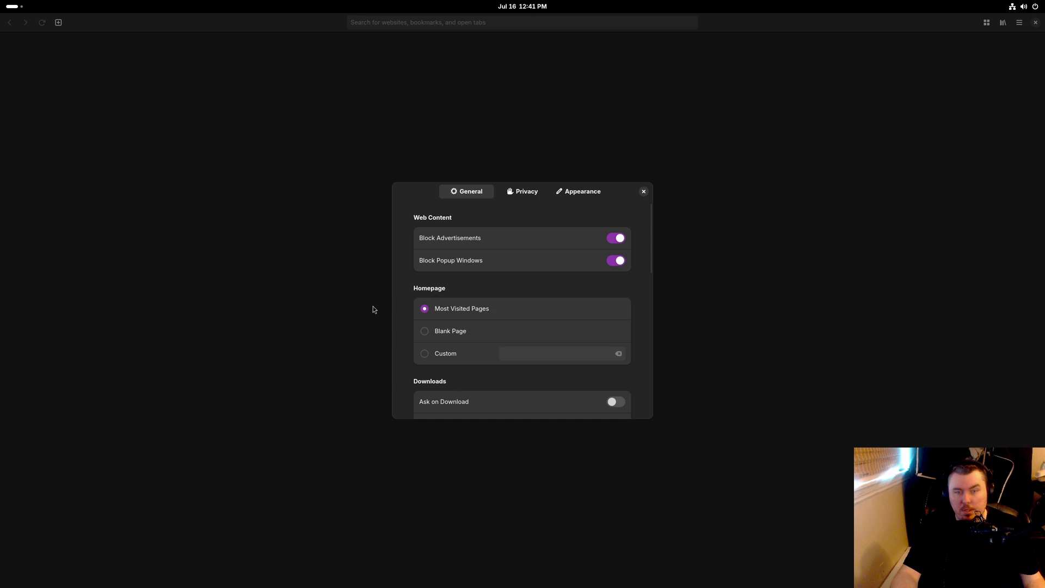
scroll(485, 331, down, 10)
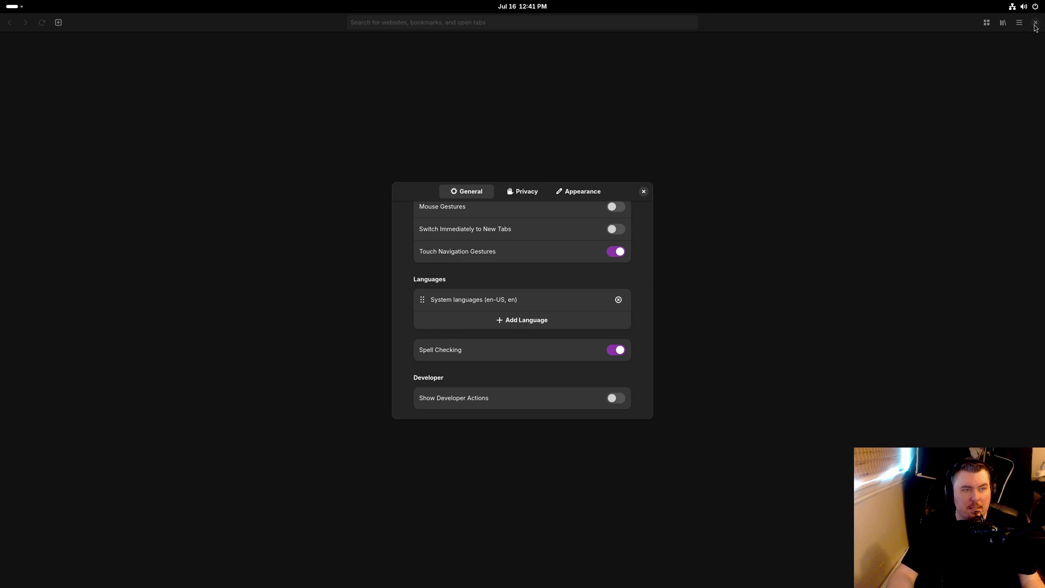
click(644, 191)
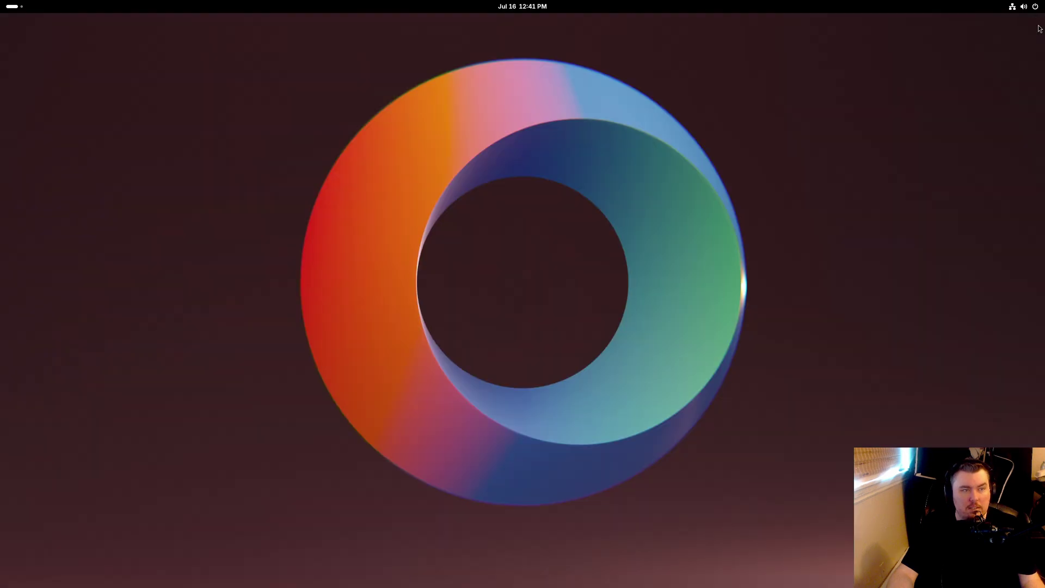
Relaunch Settings and navigate to System > Date & Time
click(1018, 6)
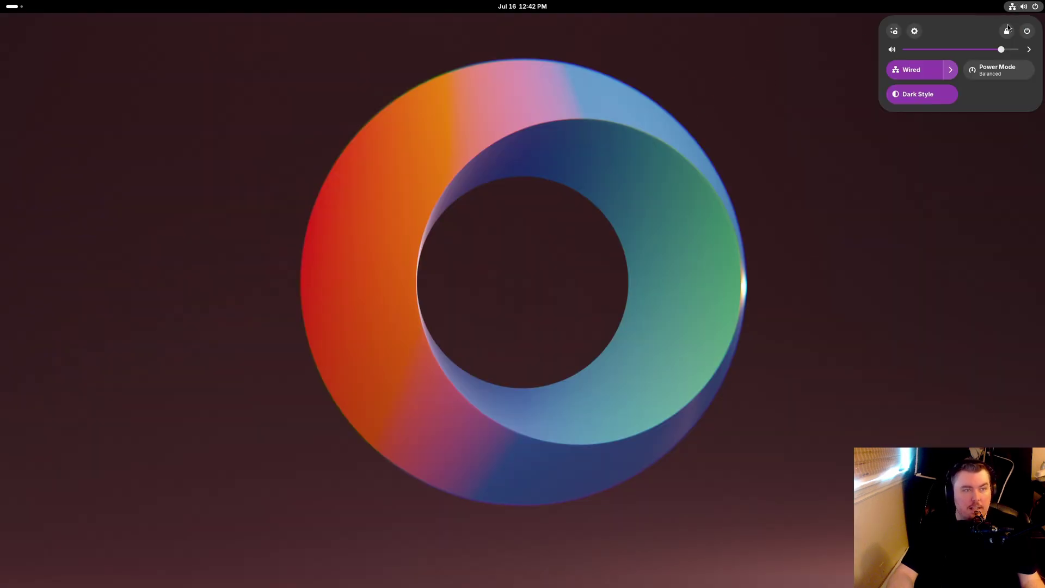
click(914, 30)
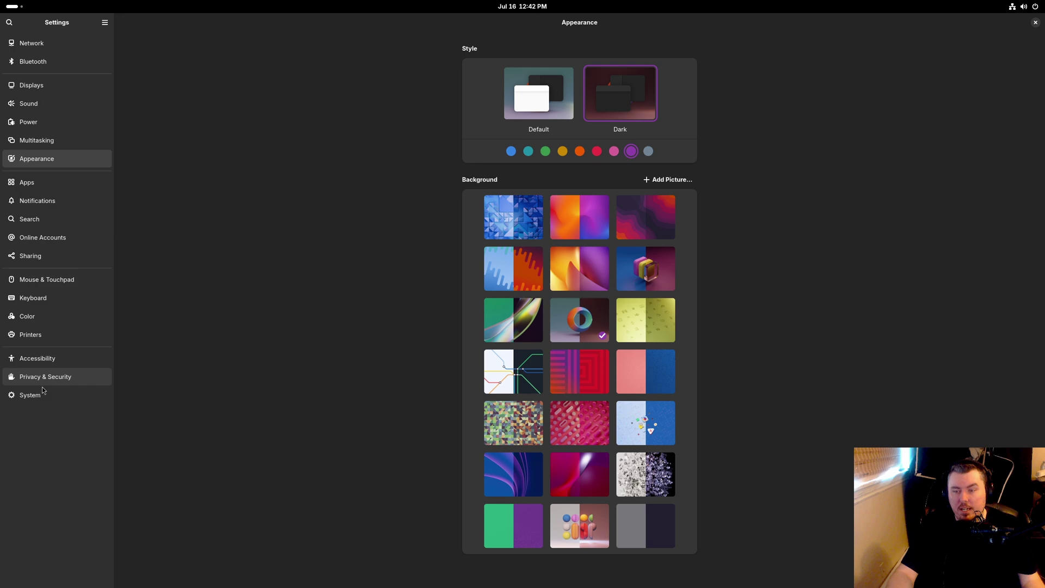
click(36, 394)
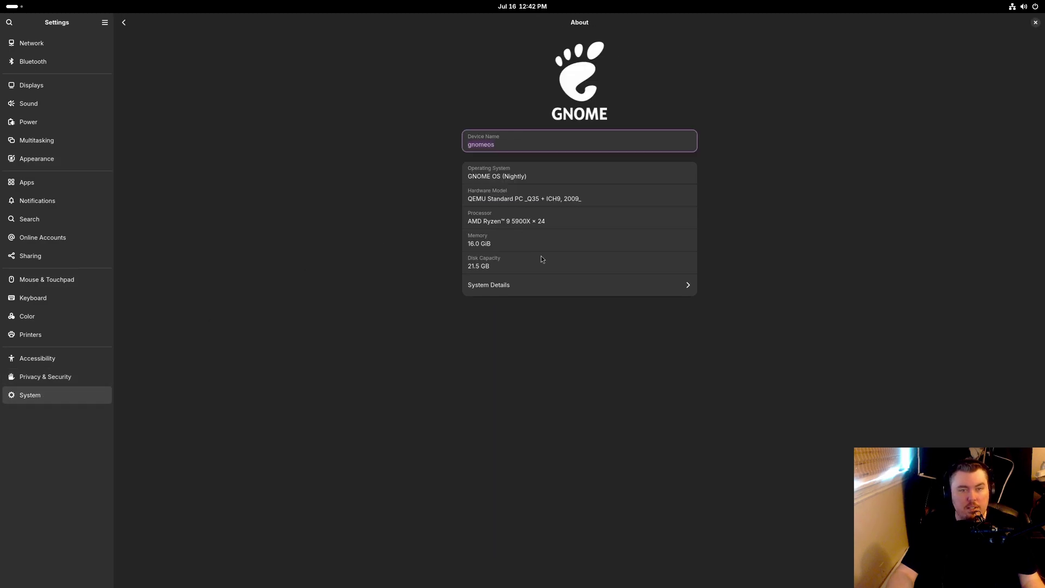
click(122, 24)
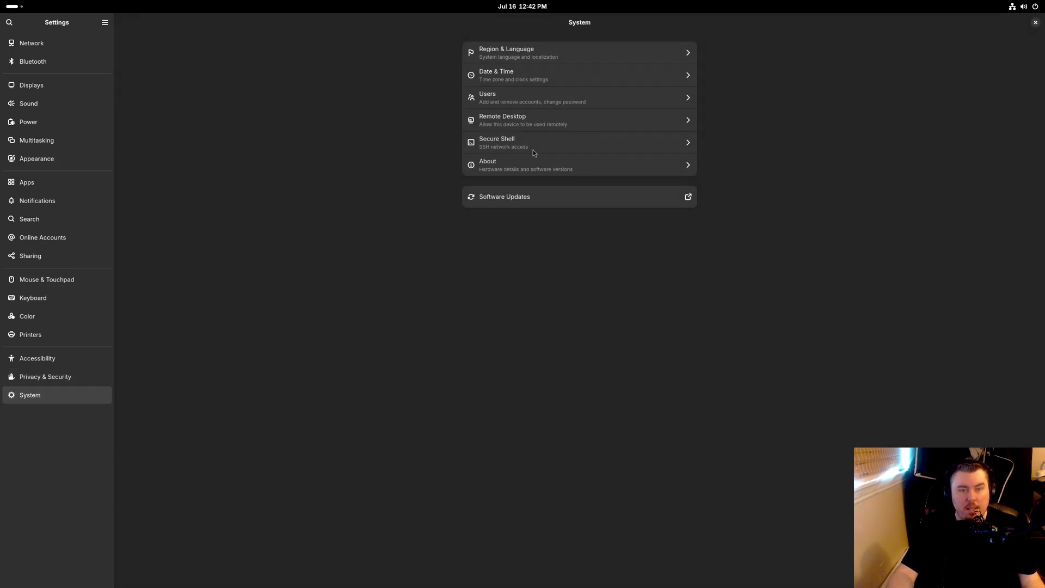
click(524, 76)
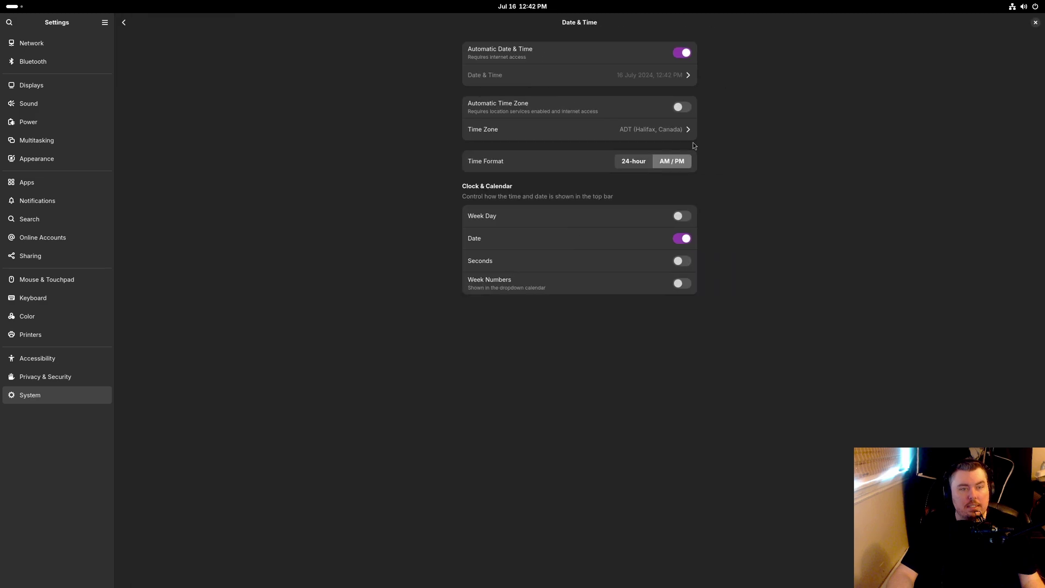
Change the Time Format from AM/PM to 24-hour
click(634, 161)
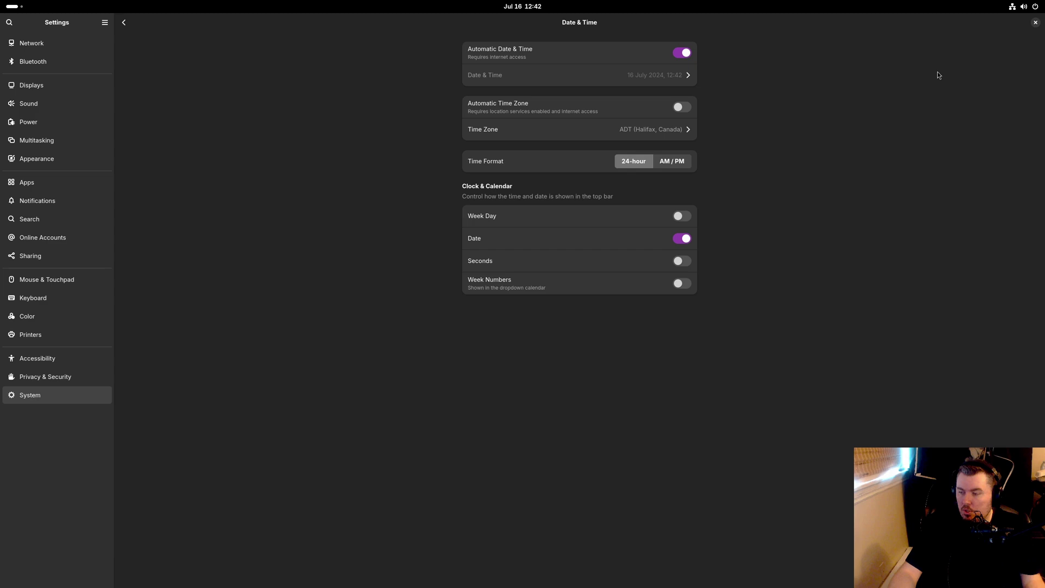
key(Tab)
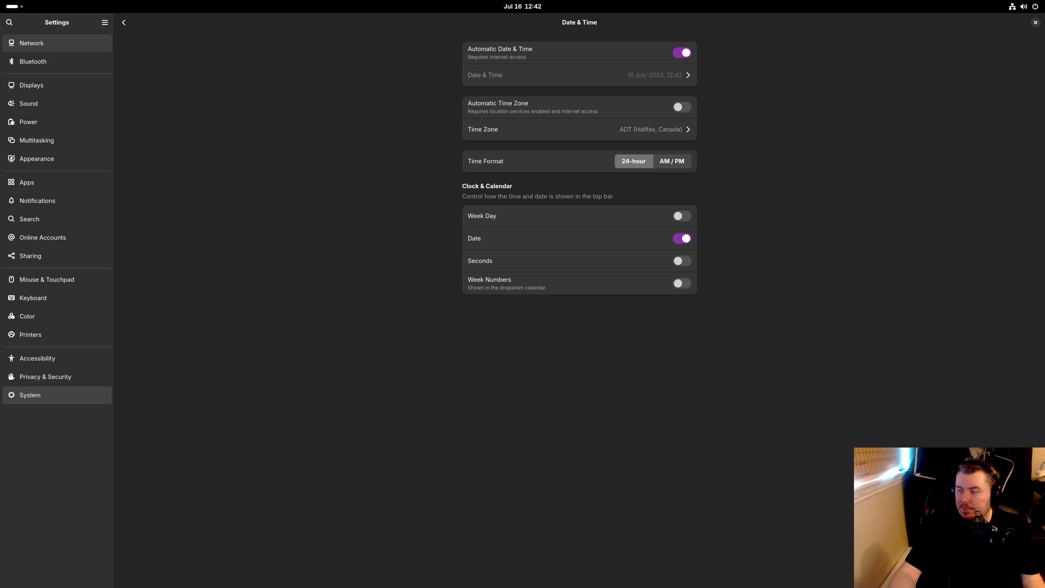
Close Settings, then open and close the Activities overview twice
click(1035, 22)
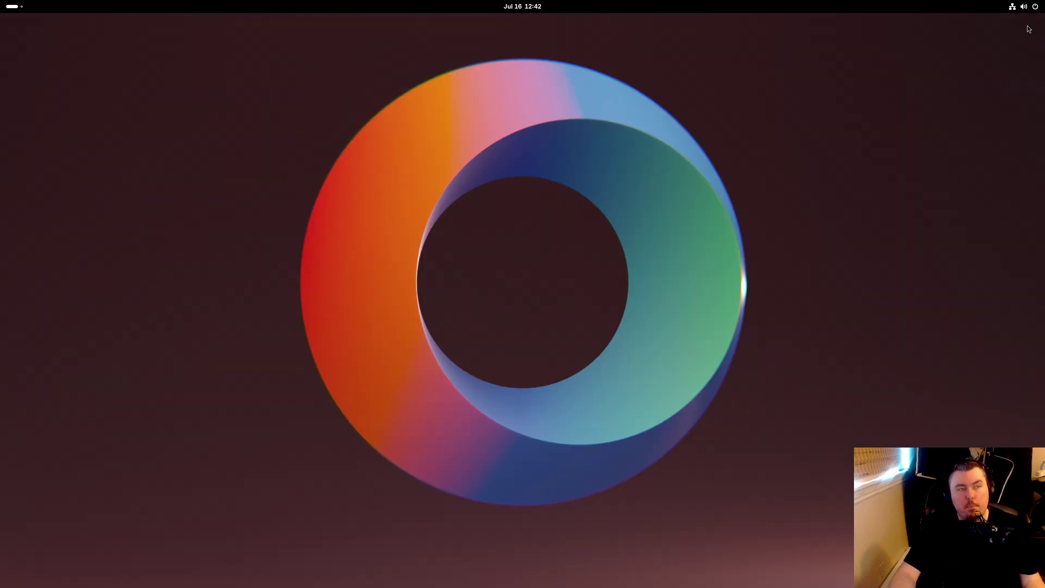
click(13, 6)
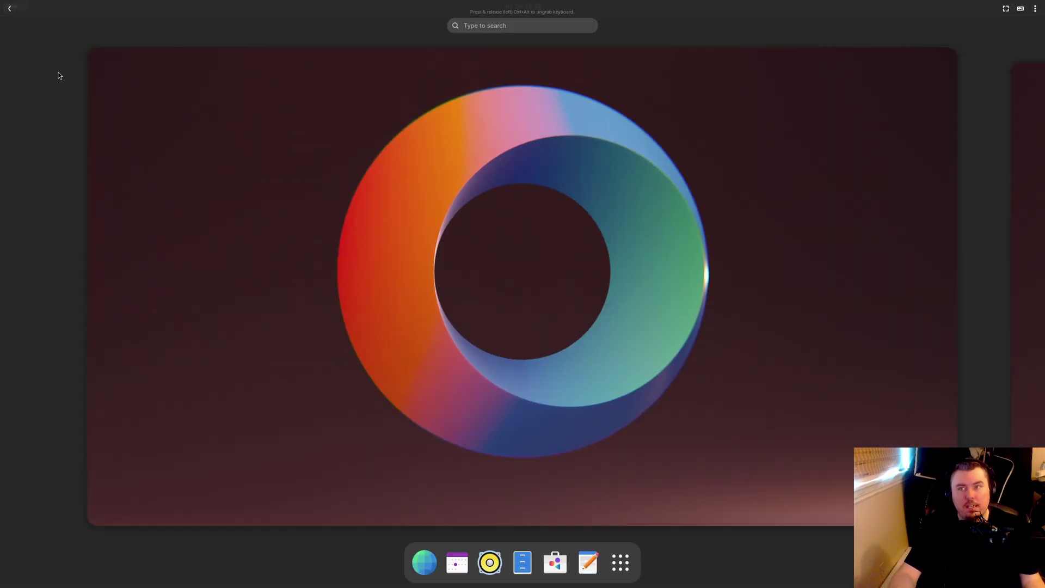
click(164, 112)
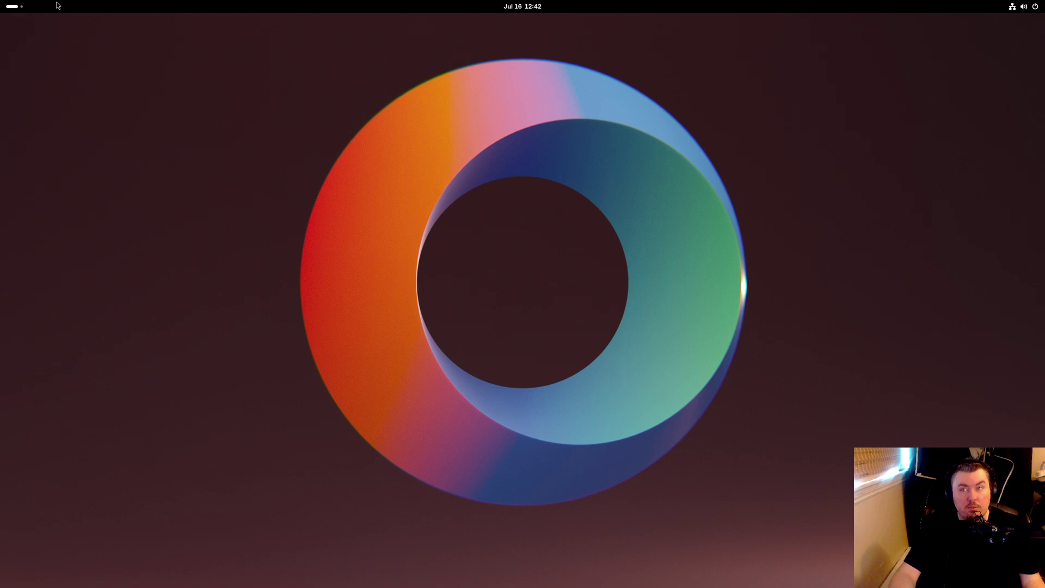
click(17, 6)
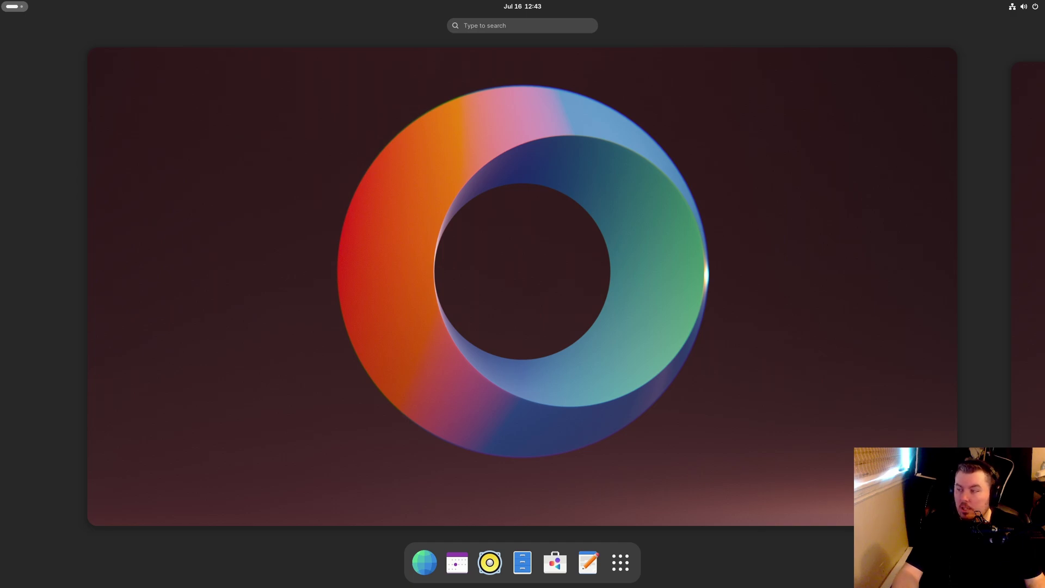
click(620, 215)
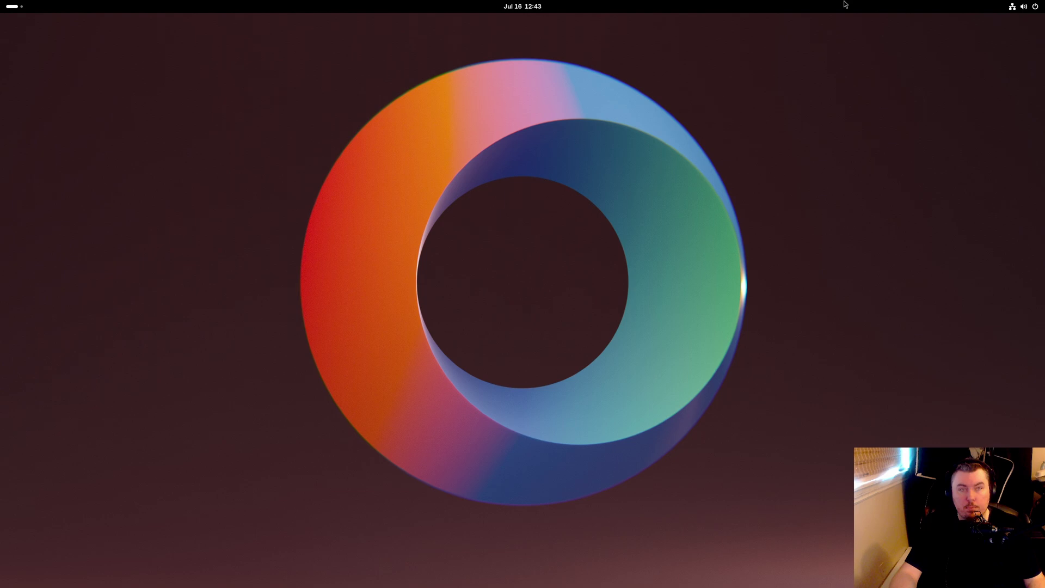
Relaunch Settings and navigate to Accessibility > Seeing
click(1018, 7)
click(916, 31)
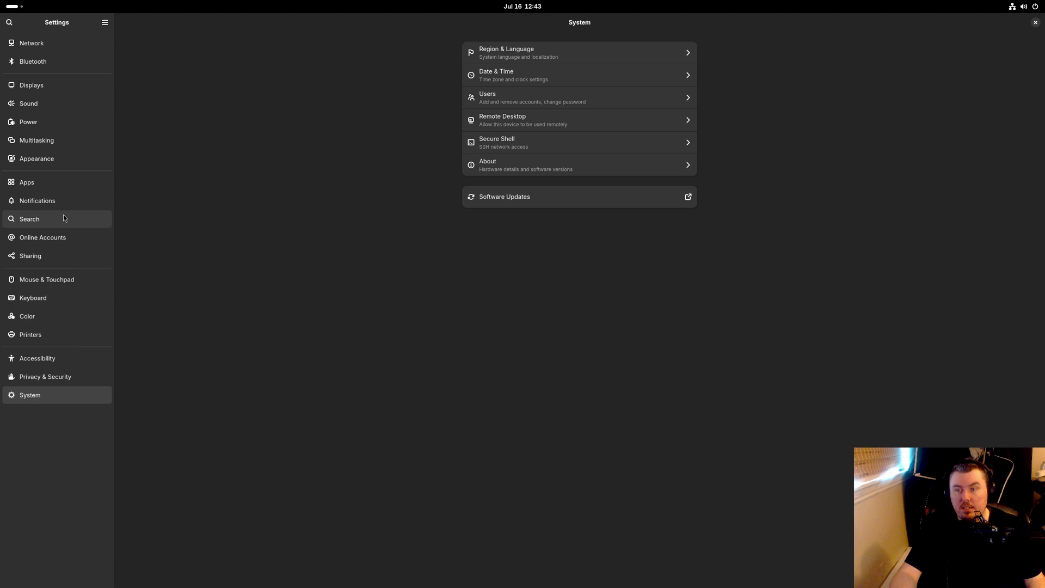
click(60, 358)
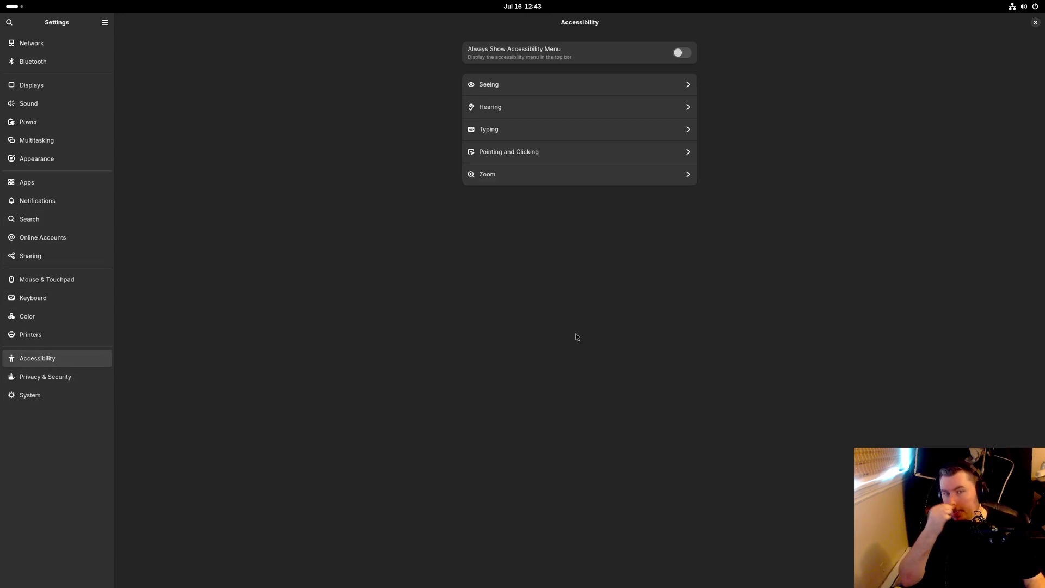
click(604, 88)
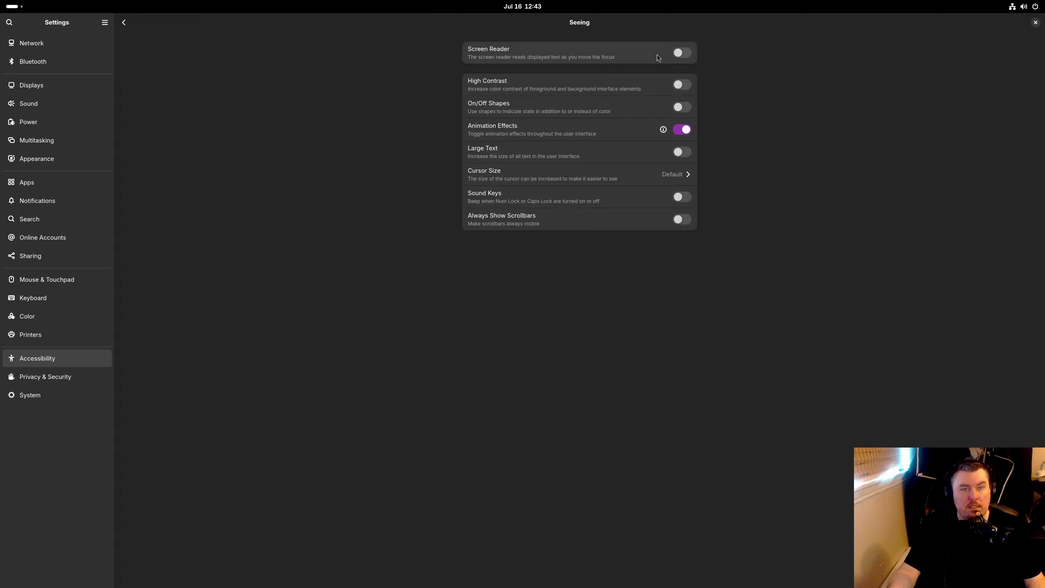
Toggle the Screen Reader switch on the Seeing page
click(686, 52)
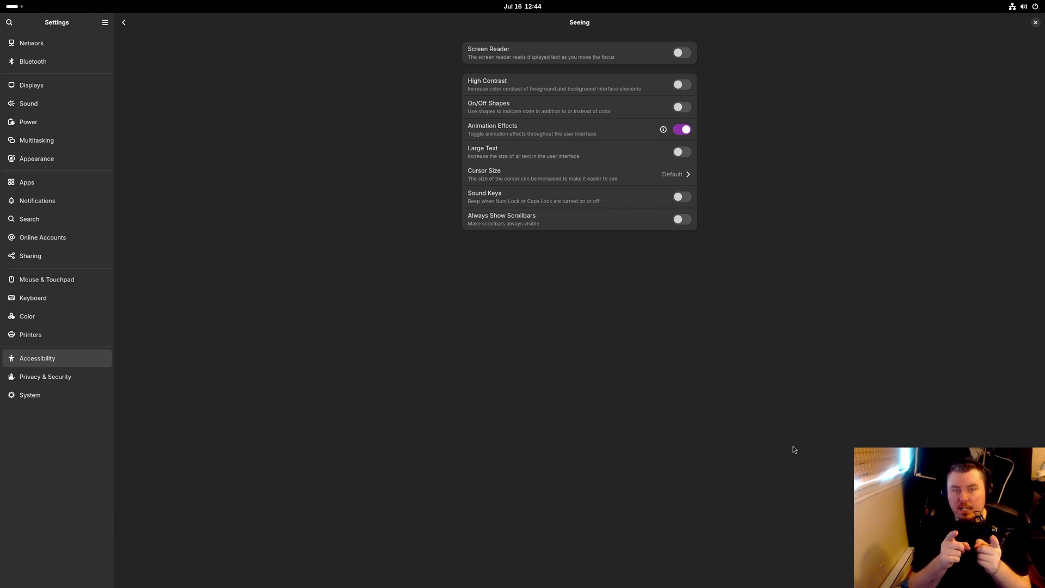
Search the overview for 'orca', then dismiss the search back to Settings
key(super)
text(o)
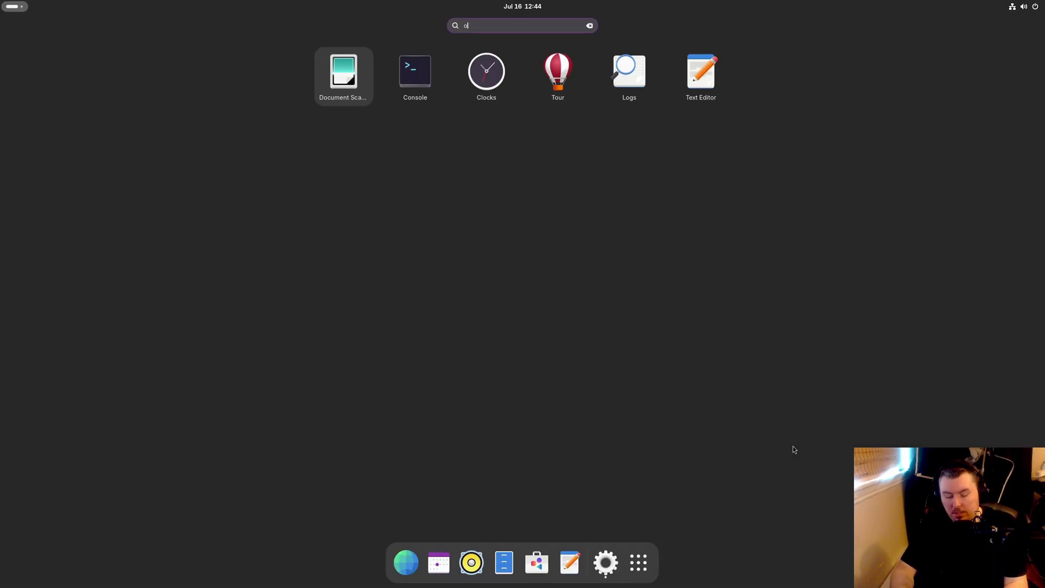
text(rca)
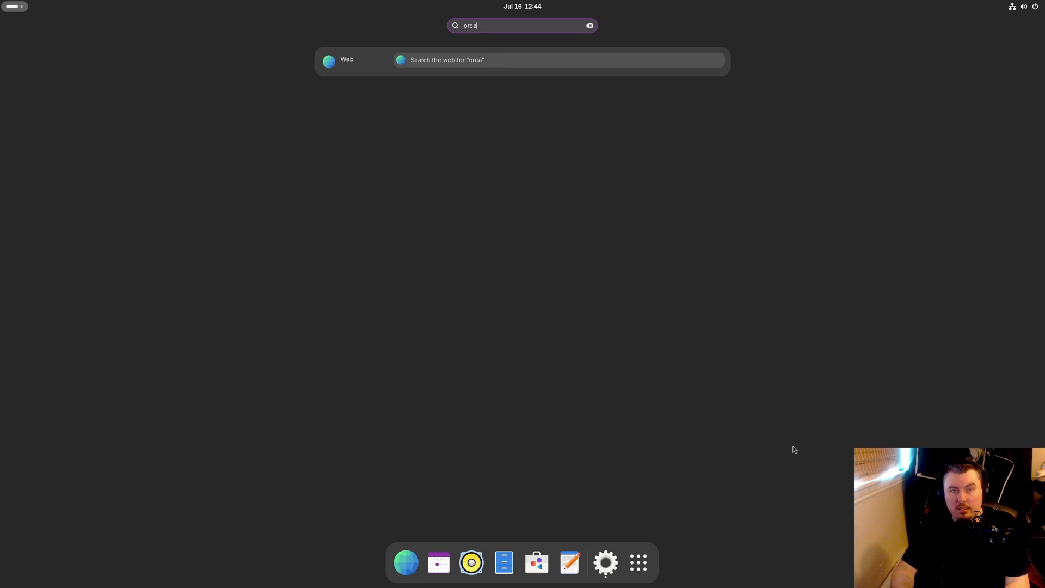
key(super)
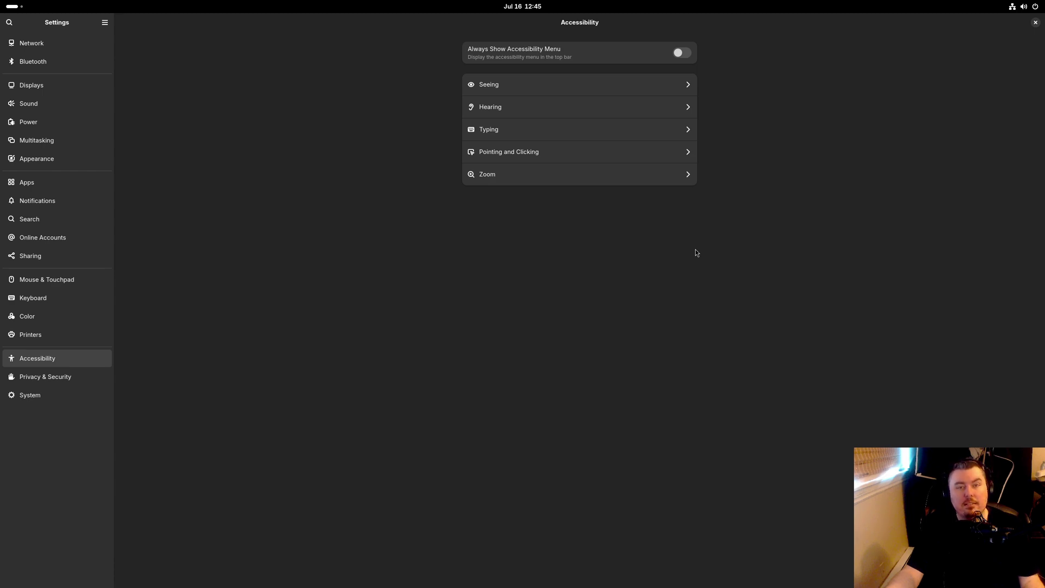
Switch on Always Show Accessibility Menu and close the Settings window
click(681, 54)
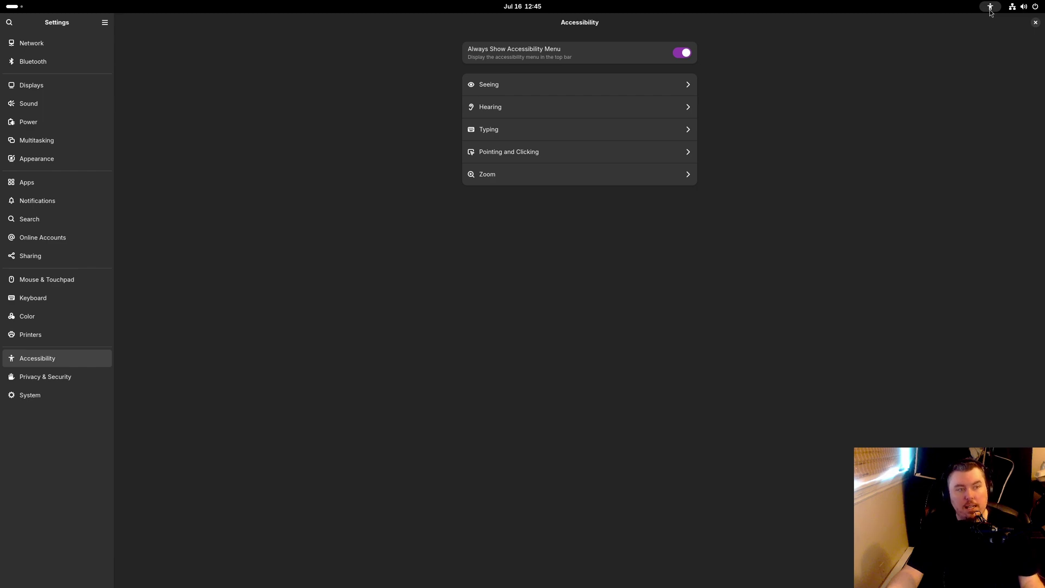
click(1035, 22)
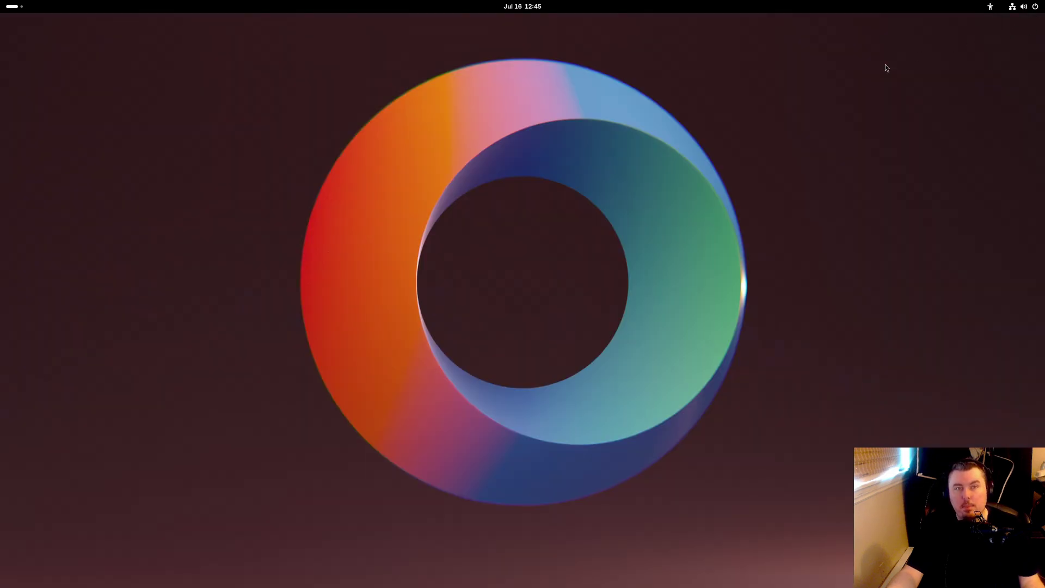